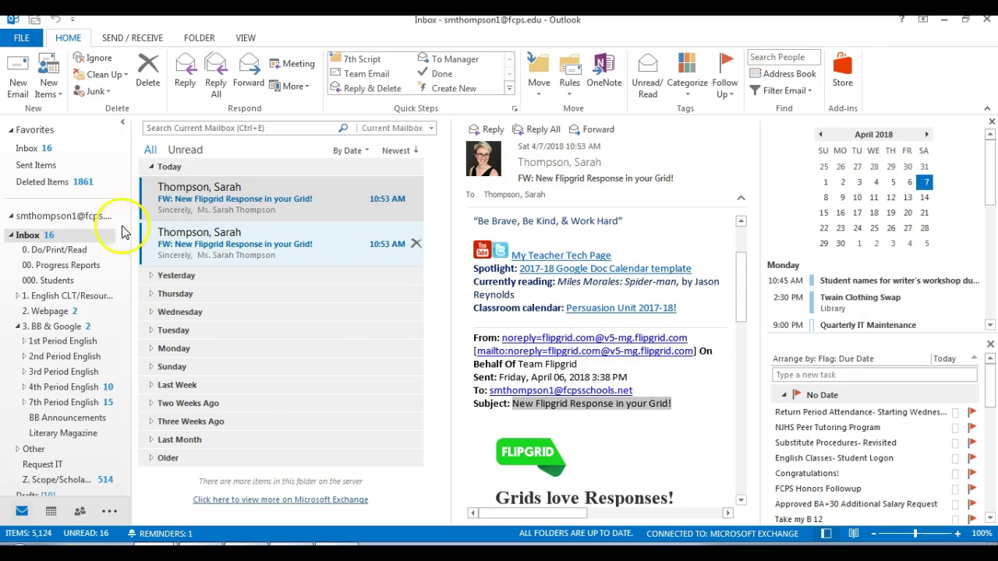
Step: Start a new mail rule from the template that moves messages with specific words in the subject to a folder
{"action": "left_click", "coordinate": [180, 207]}
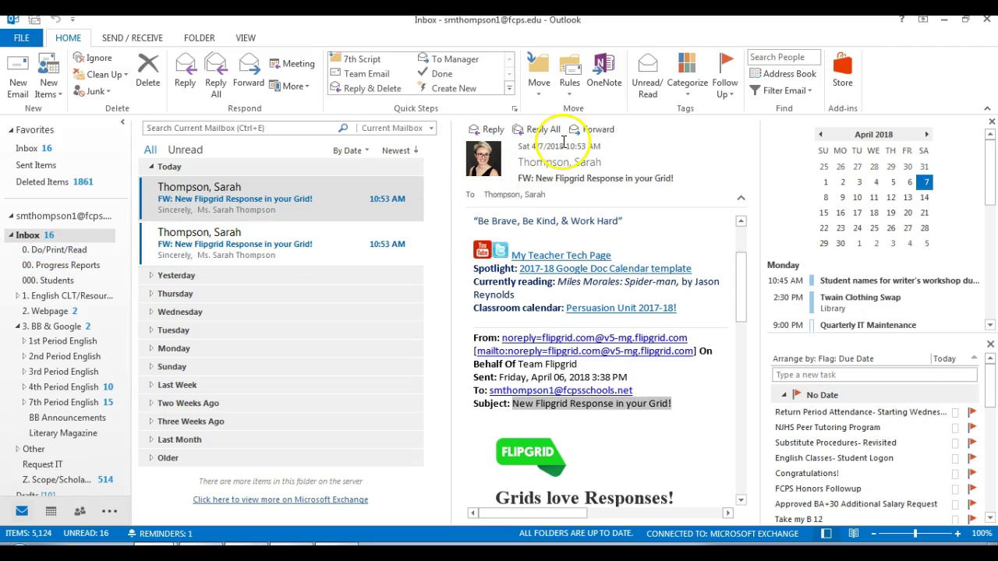
{"action": "left_click", "coordinate": [568, 86]}
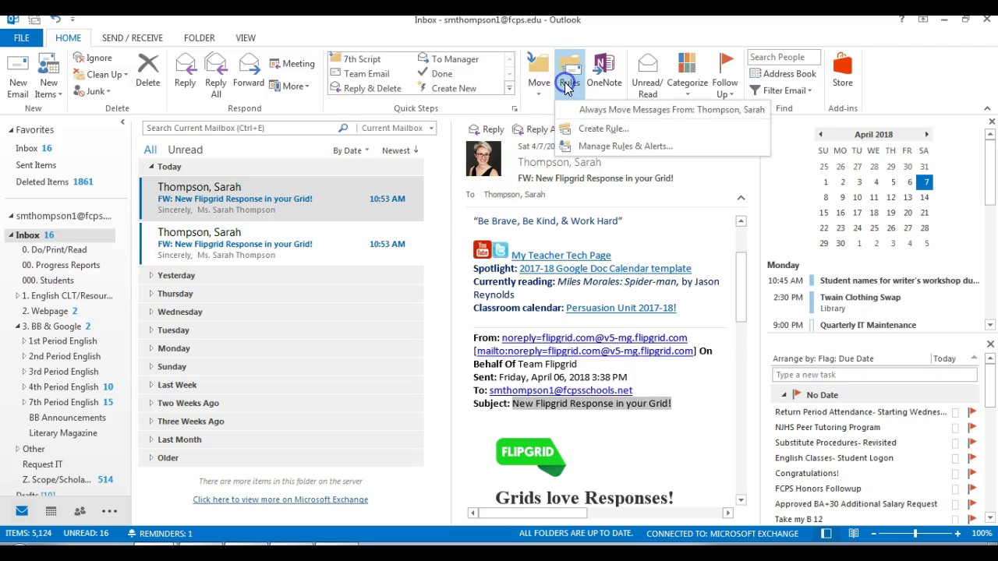
{"action": "left_click", "coordinate": [578, 148]}
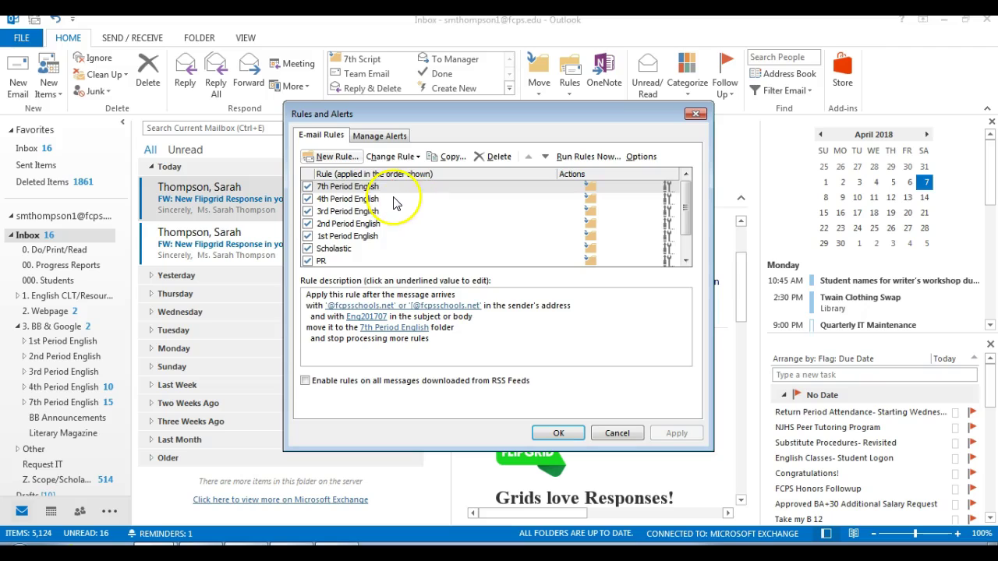
{"action": "left_click", "coordinate": [337, 157]}
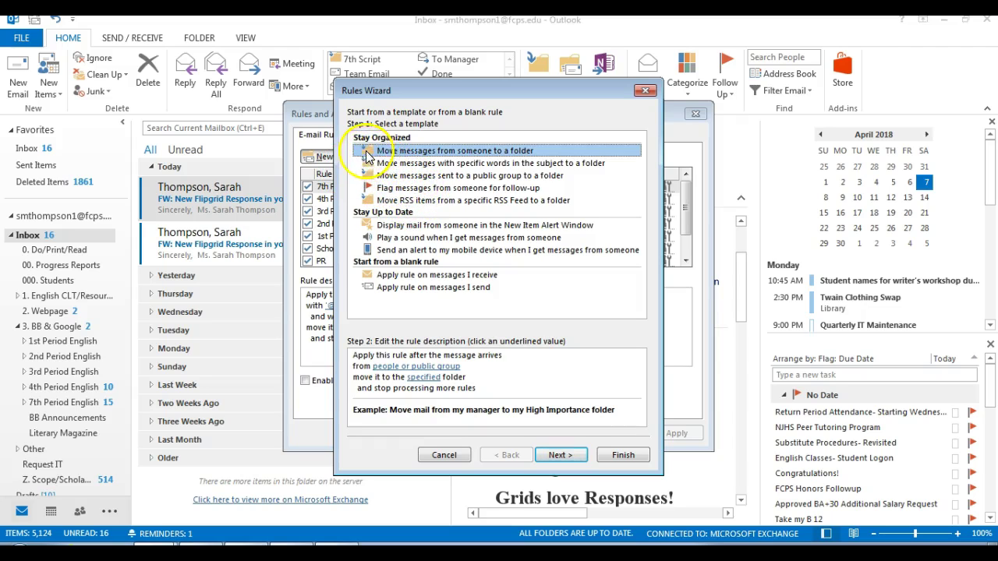
{"action": "left_click", "coordinate": [450, 164]}
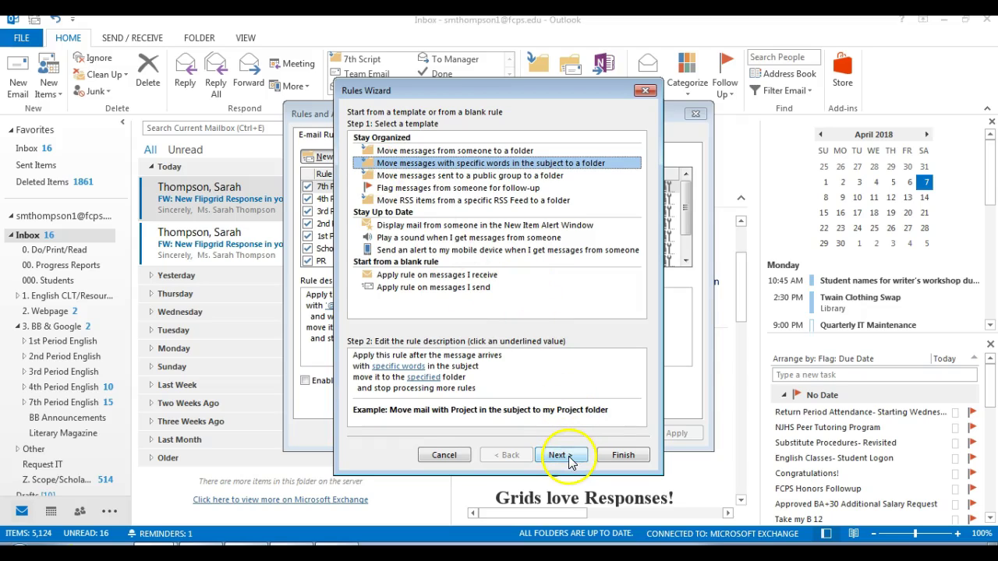
{"action": "left_click", "coordinate": [558, 455]}
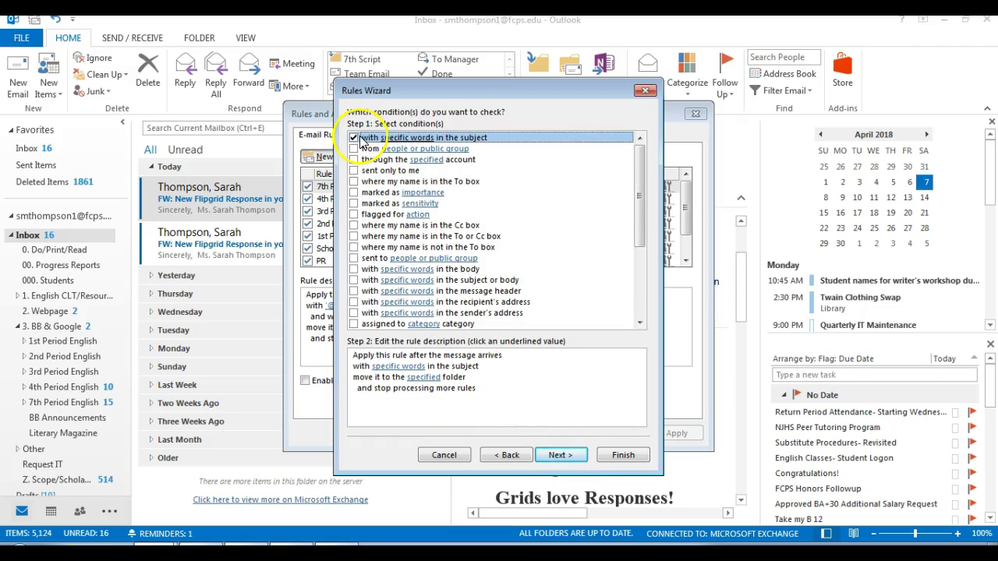
Step: Set the rule's subject condition to the phrase "New Flipgrid Response in your Grid!"
{"action": "left_click", "coordinate": [399, 366]}
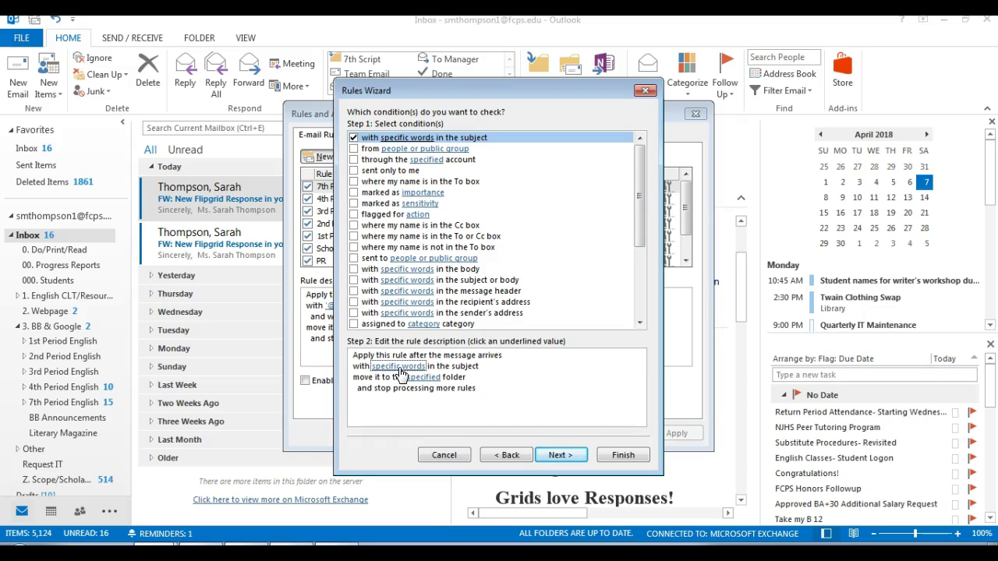
{"action": "left_click", "coordinate": [399, 367]}
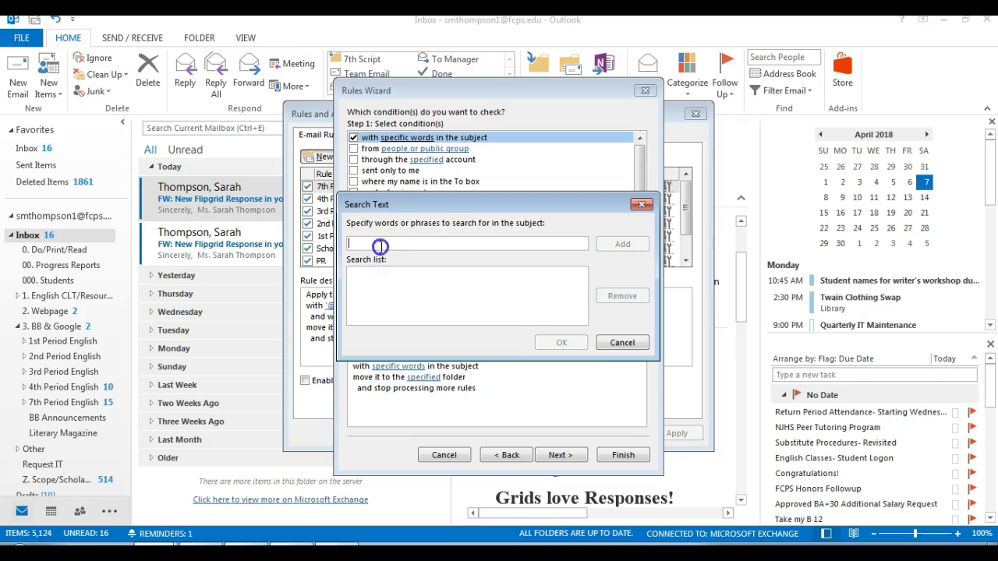
{"action": "type", "text": "New Flipgrid Response in your Grid!"}
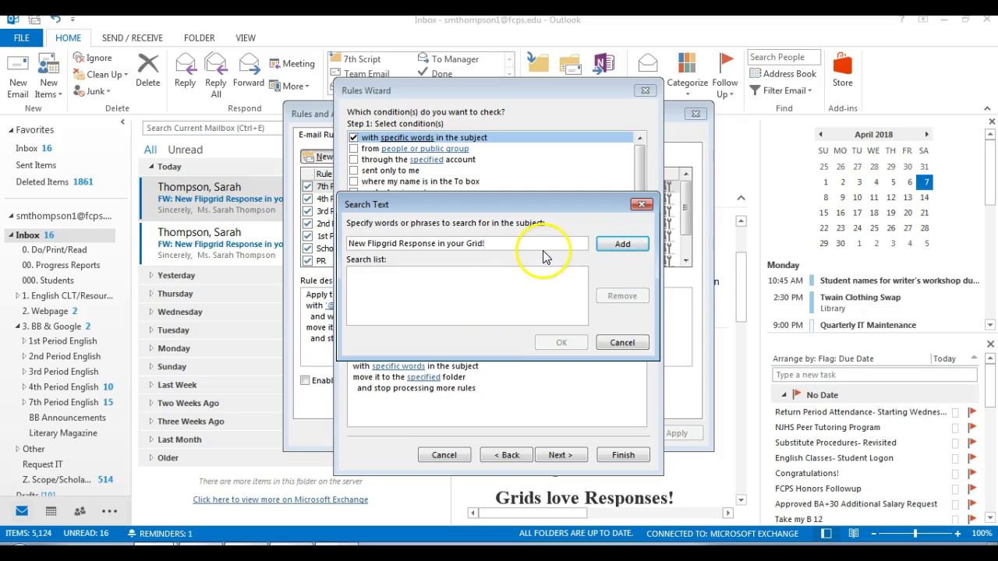
{"action": "left_click", "coordinate": [611, 246]}
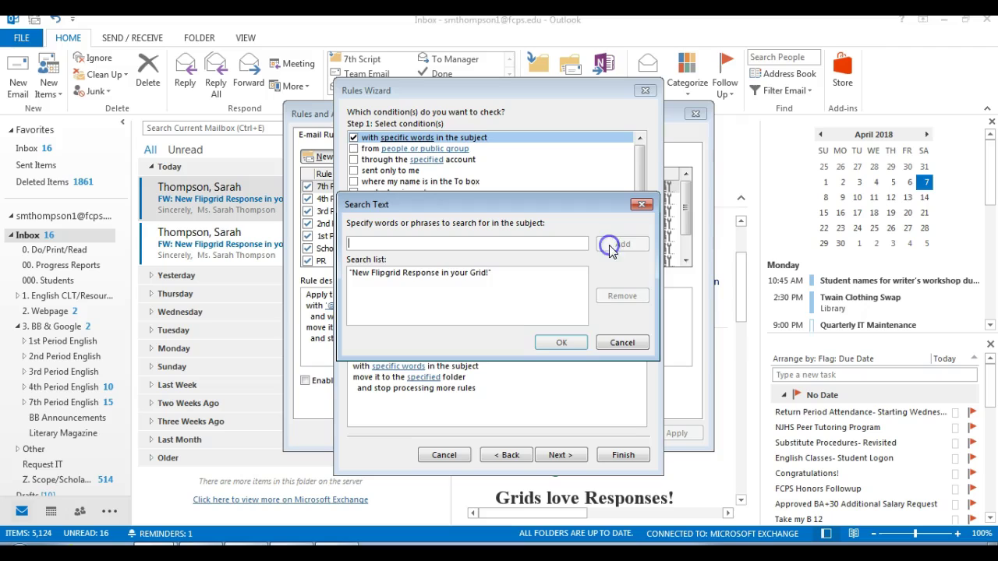
{"action": "left_click", "coordinate": [564, 342]}
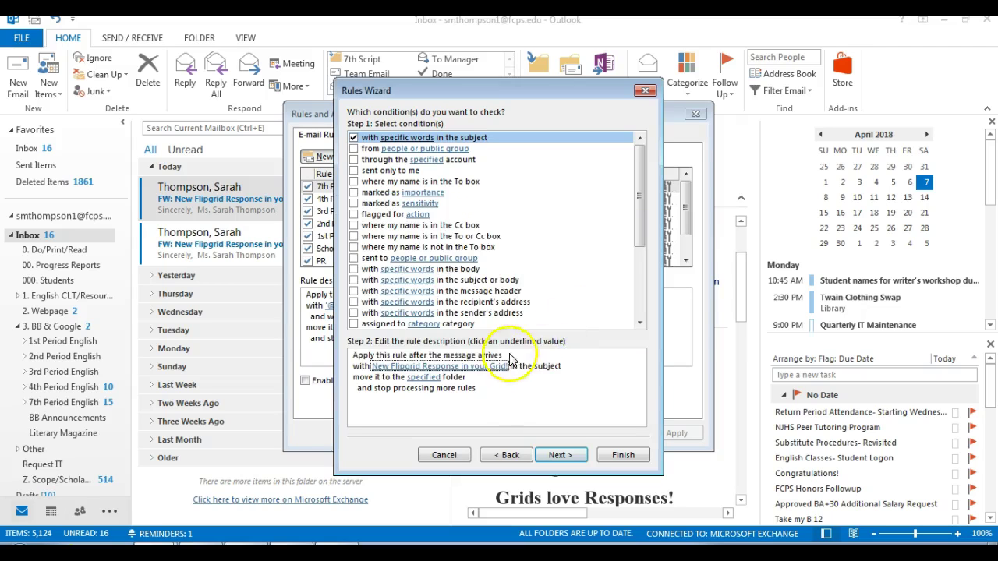
Step: Create a mail folder named "0A. Flipgrid Videos" under the Inbox and set it as the rule's destination
{"action": "left_click", "coordinate": [415, 380]}
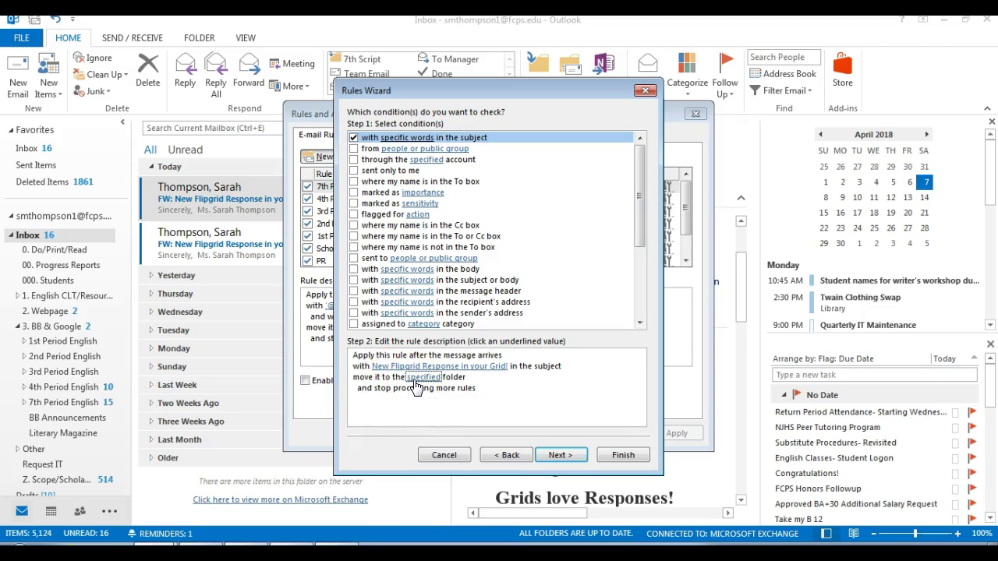
{"action": "left_click", "coordinate": [415, 381]}
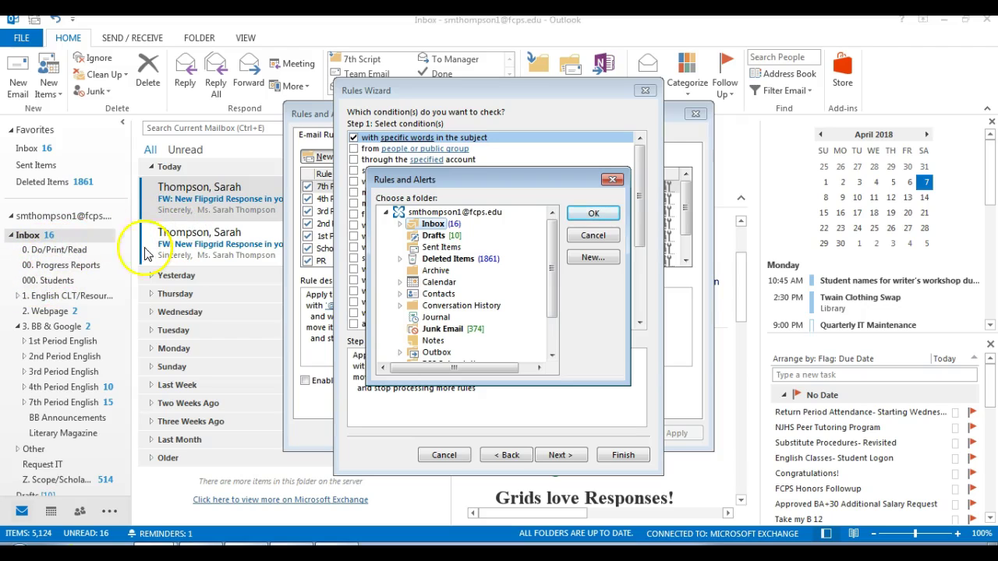
{"action": "left_click", "coordinate": [433, 228]}
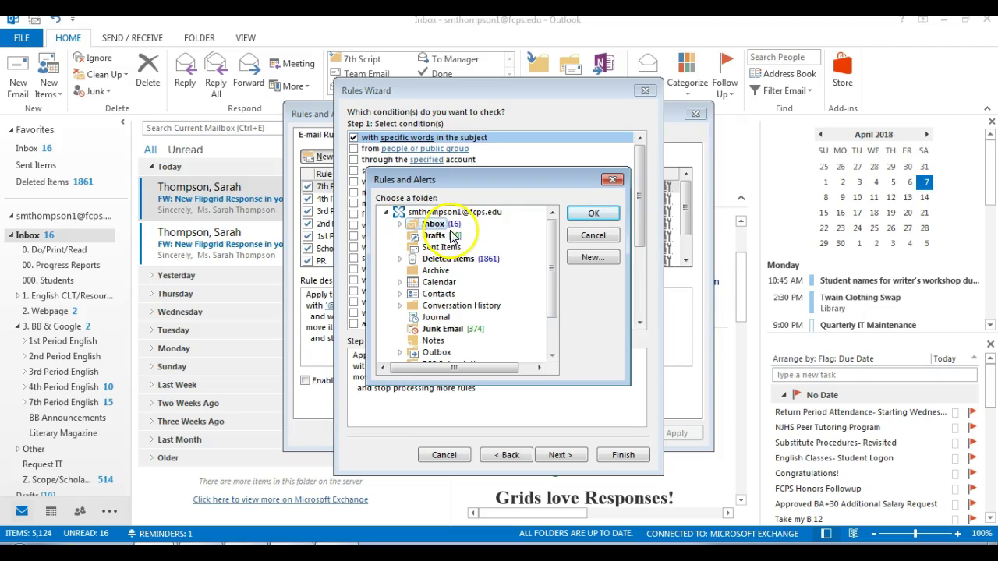
{"action": "left_click", "coordinate": [583, 264]}
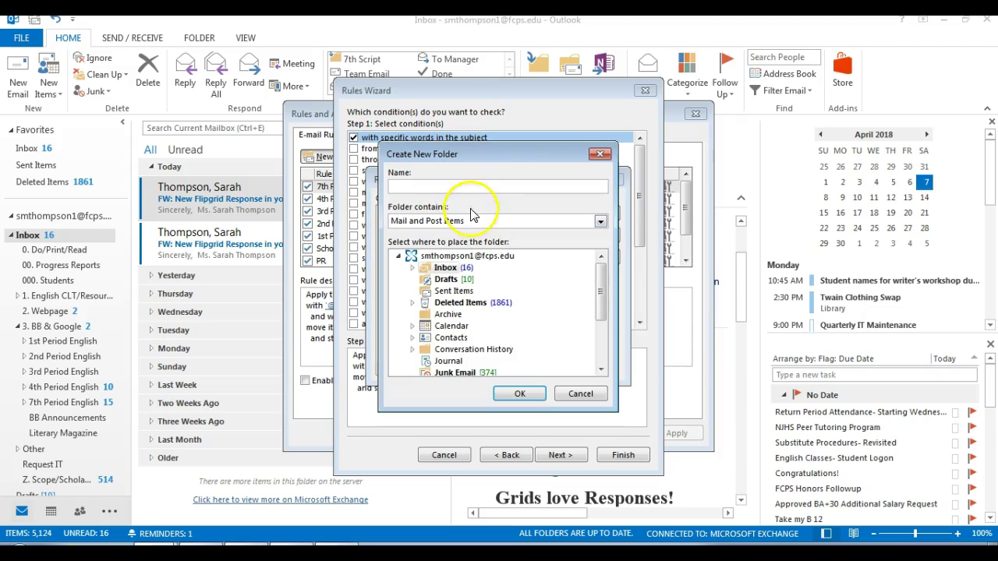
{"action": "type", "text": "Flipgrid Videos"}
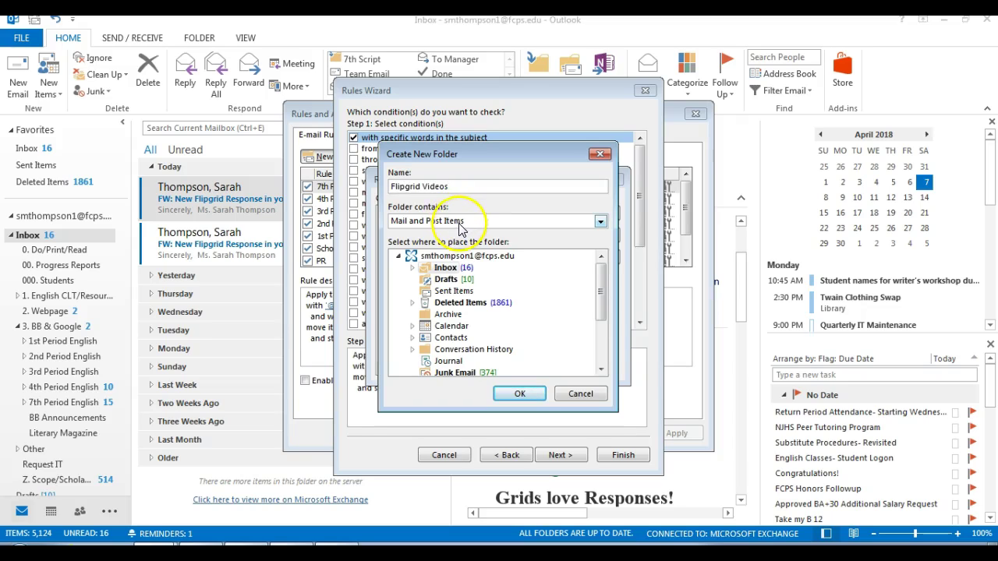
{"action": "left_click", "coordinate": [392, 186]}
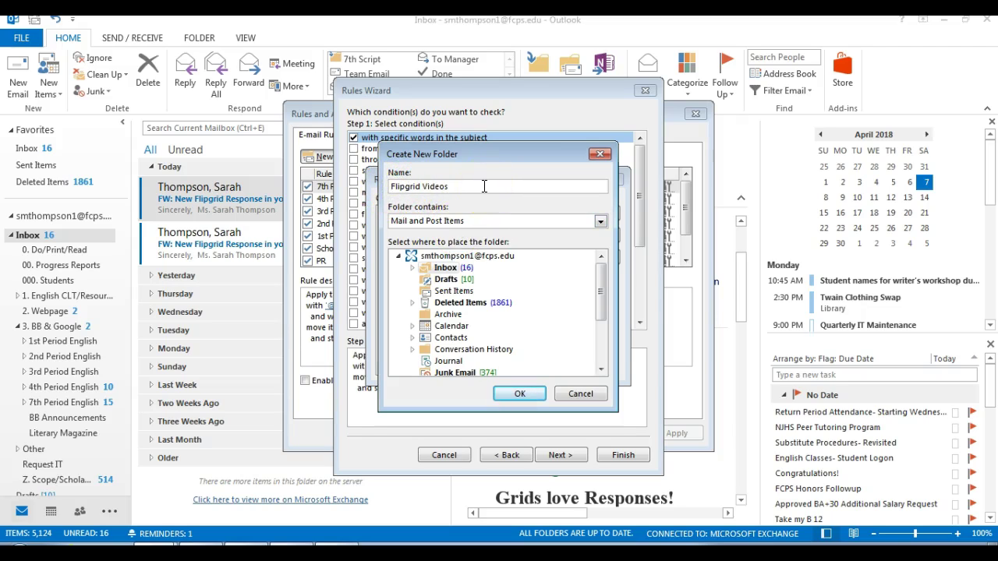
{"action": "type", "text": "0A."}
{"action": "left_click", "coordinate": [520, 394]}
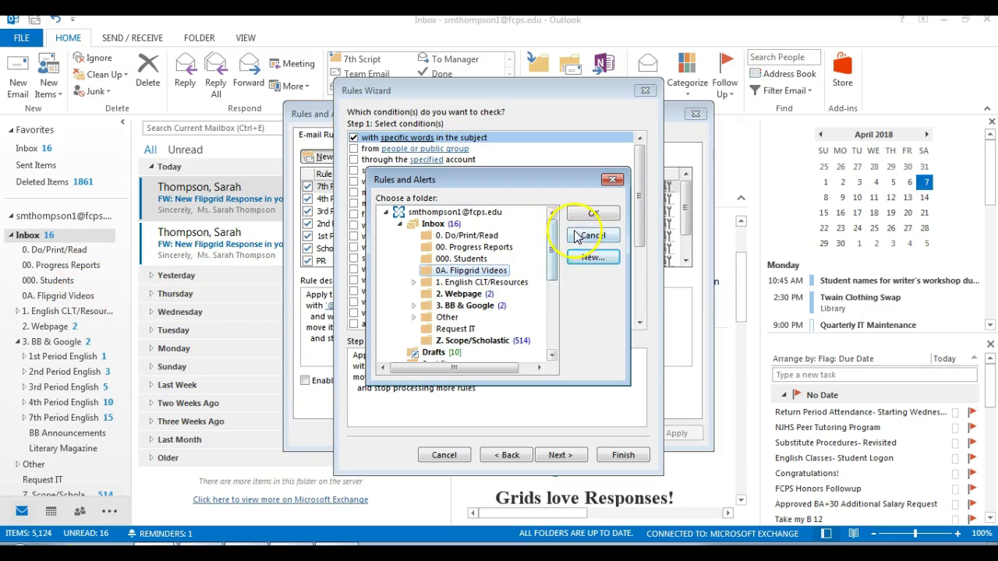
{"action": "left_click", "coordinate": [593, 213]}
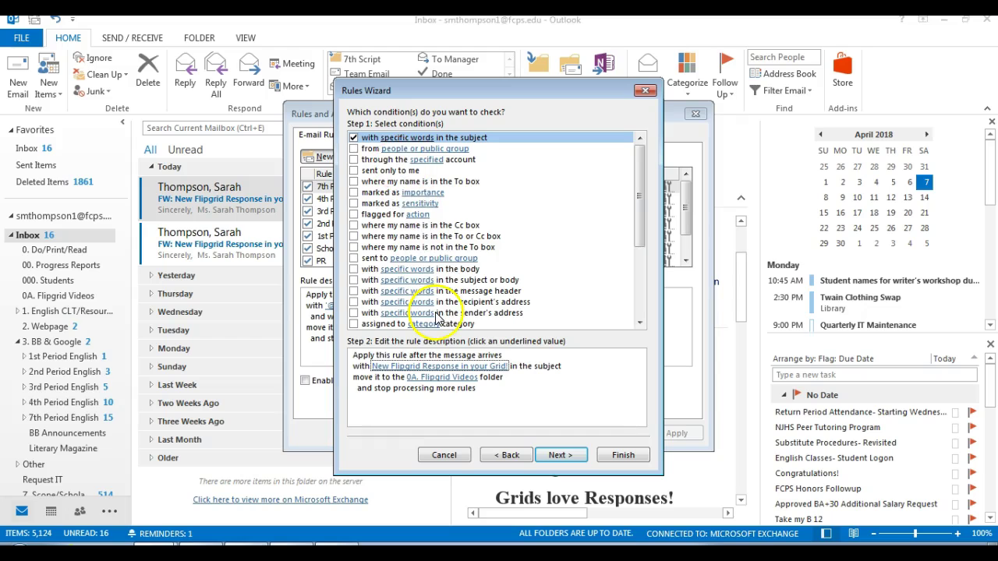
Step: Accept the rule's preset move and stop-processing actions and proceed without any exceptions to the final rule setup
{"action": "left_click", "coordinate": [551, 457]}
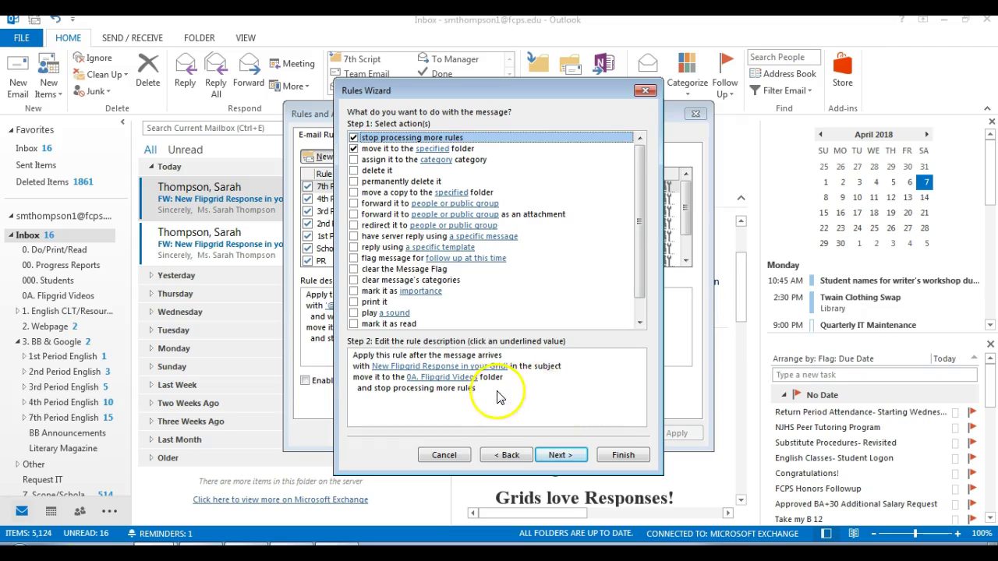
{"action": "left_click", "coordinate": [412, 368]}
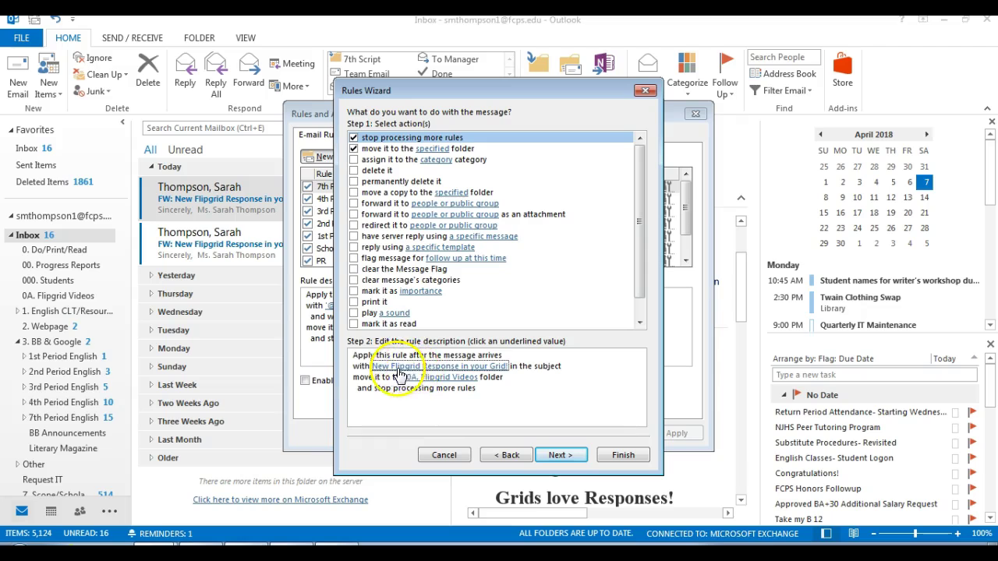
{"action": "left_click", "coordinate": [437, 378]}
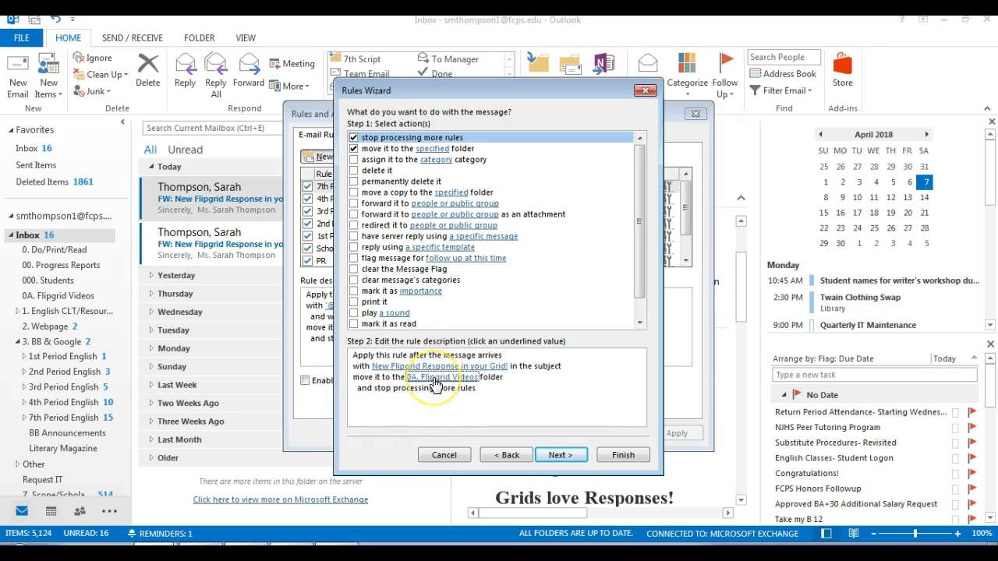
{"action": "left_click", "coordinate": [559, 455]}
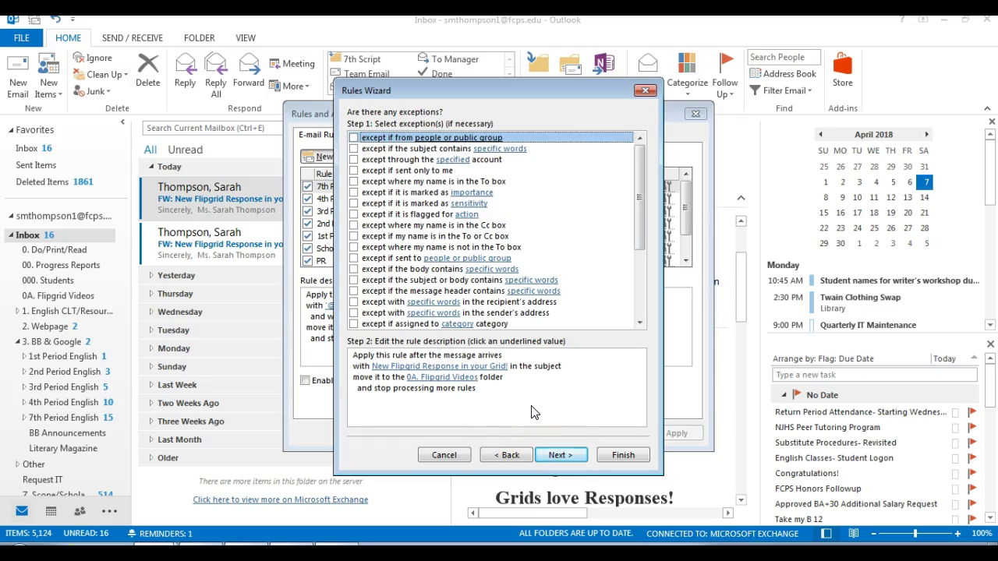
{"action": "left_click", "coordinate": [540, 423]}
{"action": "left_click", "coordinate": [559, 455]}
{"action": "left_click", "coordinate": [560, 455]}
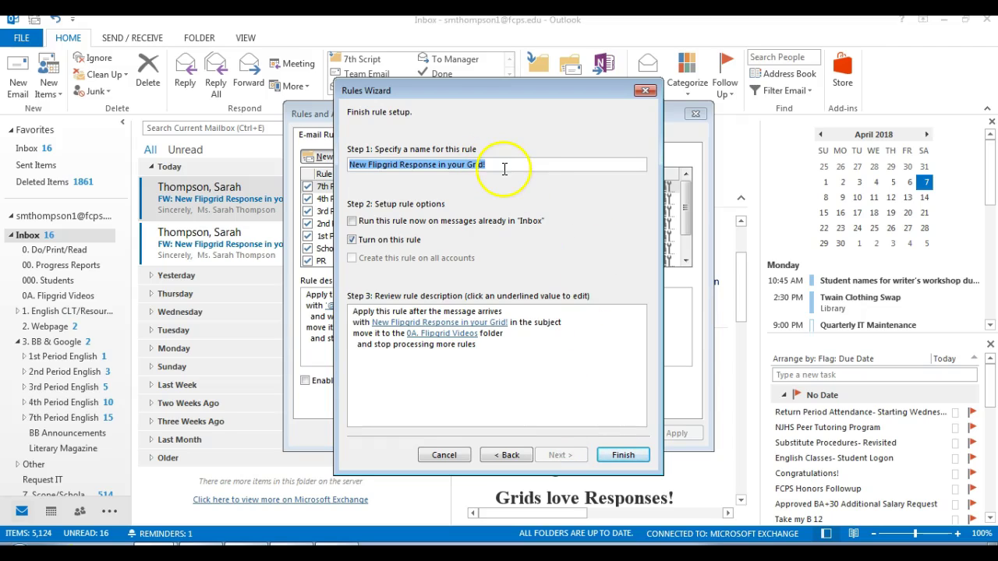
Step: Name the rule "Flipgrid Approval", have it run now on messages already in the Inbox, and save it
{"action": "type", "text": "Flipgrid Approval"}
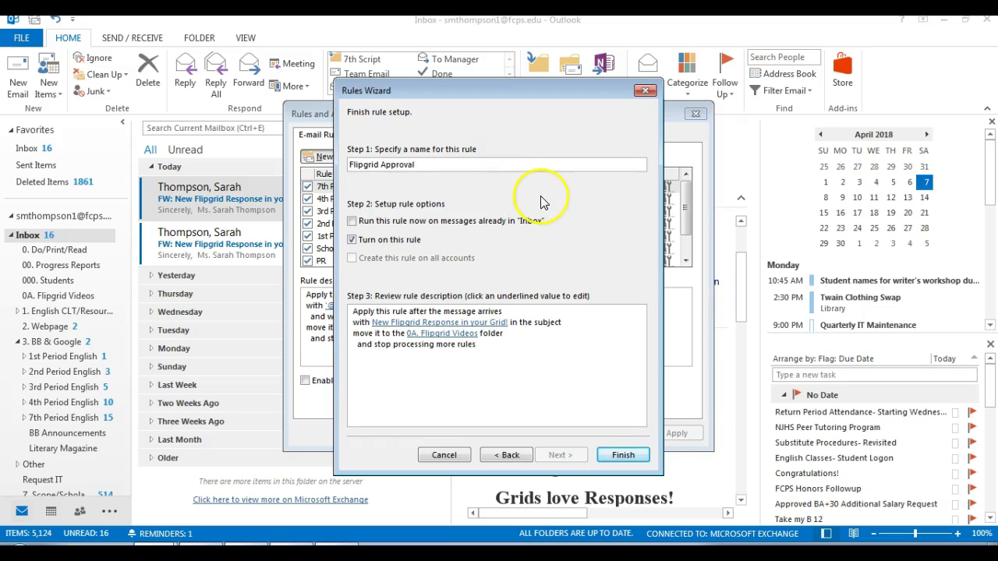
{"action": "left_click", "coordinate": [352, 222]}
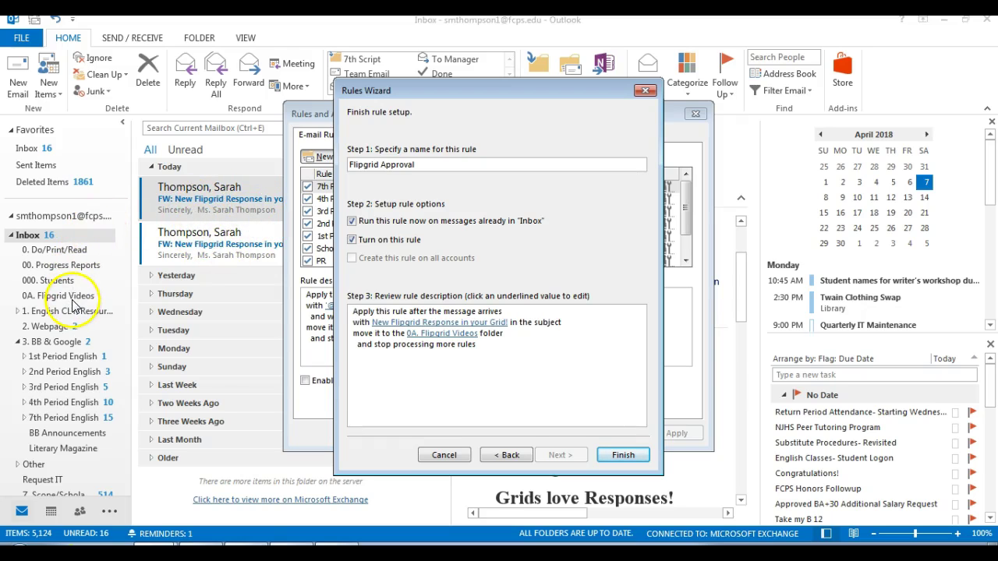
{"action": "left_click", "coordinate": [623, 456]}
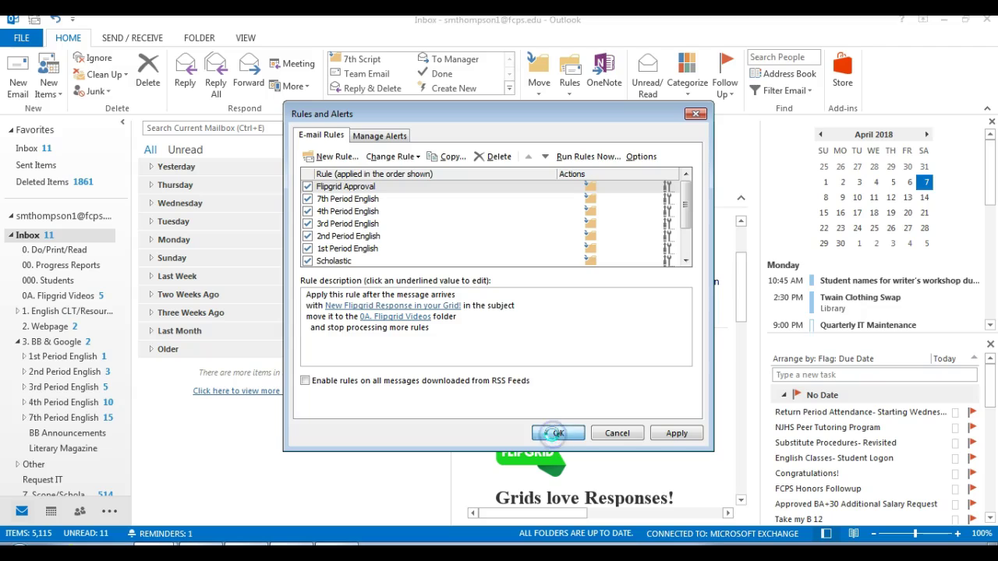
{"action": "left_click", "coordinate": [554, 433]}
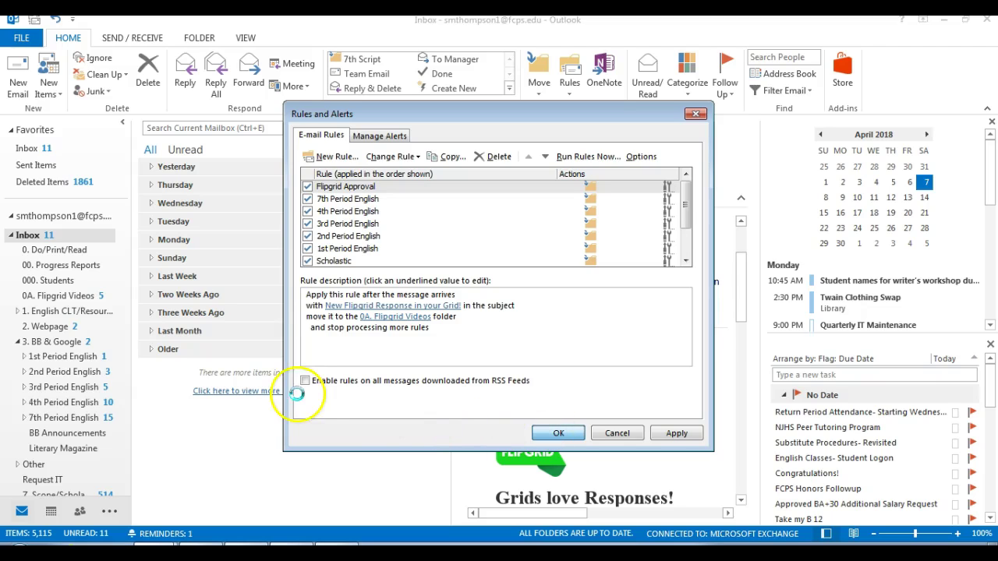
Step: Open the 0A. Flipgrid Videos folder and look through the messages the rule moved there
{"action": "left_click", "coordinate": [82, 299]}
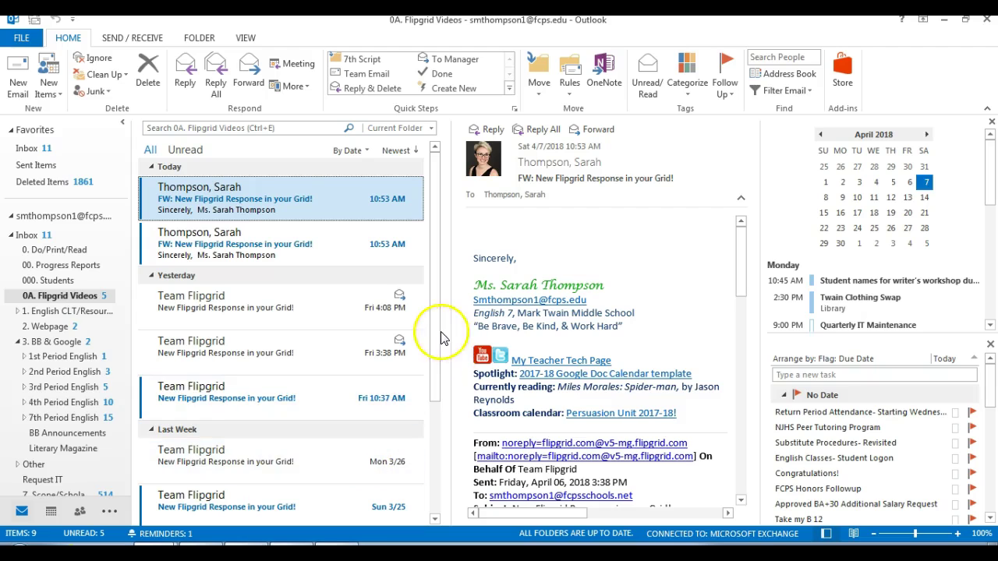
{"action": "left_click", "coordinate": [438, 471]}
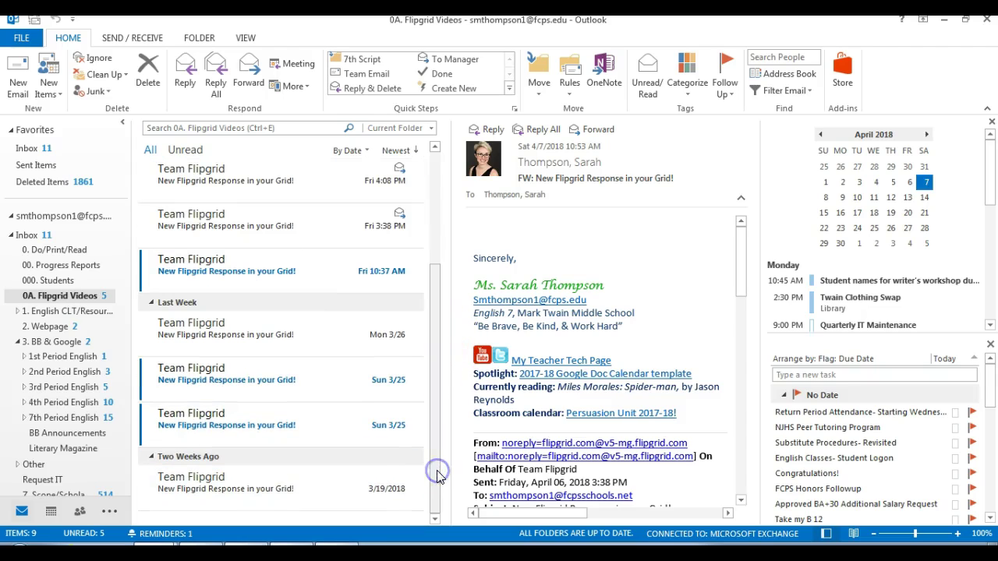
{"action": "left_click_drag", "start_coordinate": [437, 477], "coordinate": [441, 272]}
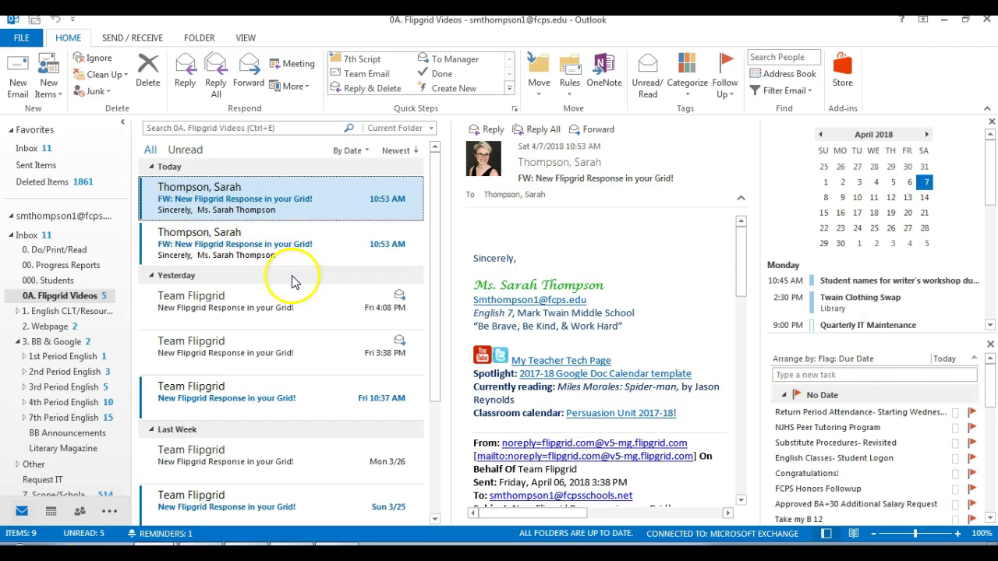
Step: Show the available commands for creating and managing mail rules
{"action": "left_click", "coordinate": [575, 91]}
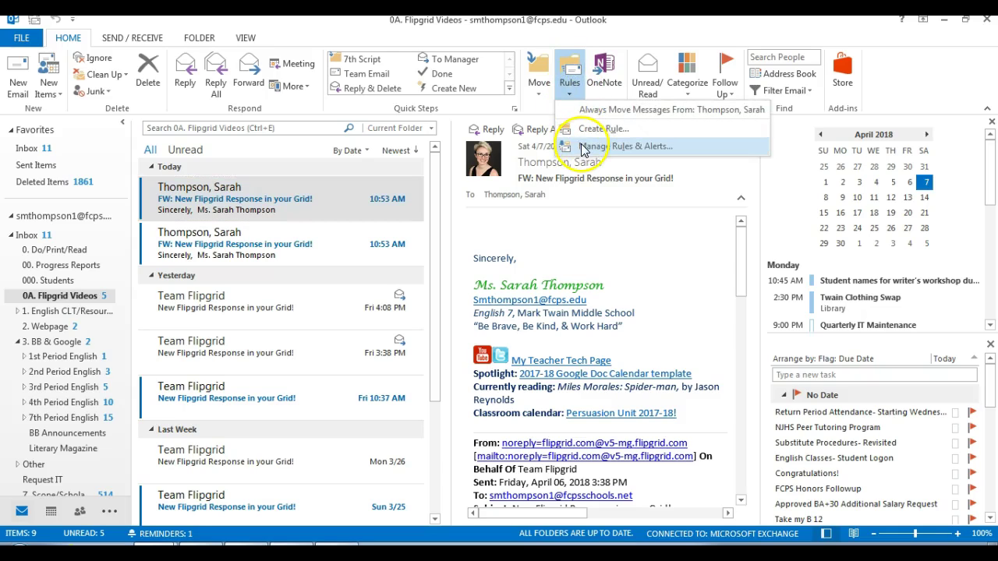